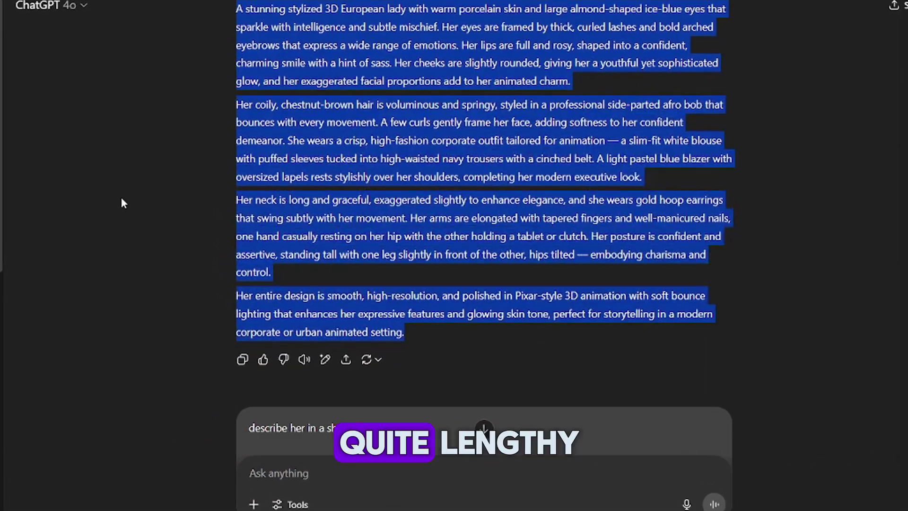
Select ChatGPT's short character prompt reply, then the rewritten vibrant yellow-blazer version below it
scroll(205, 145, up, 1)
click(206, 82)
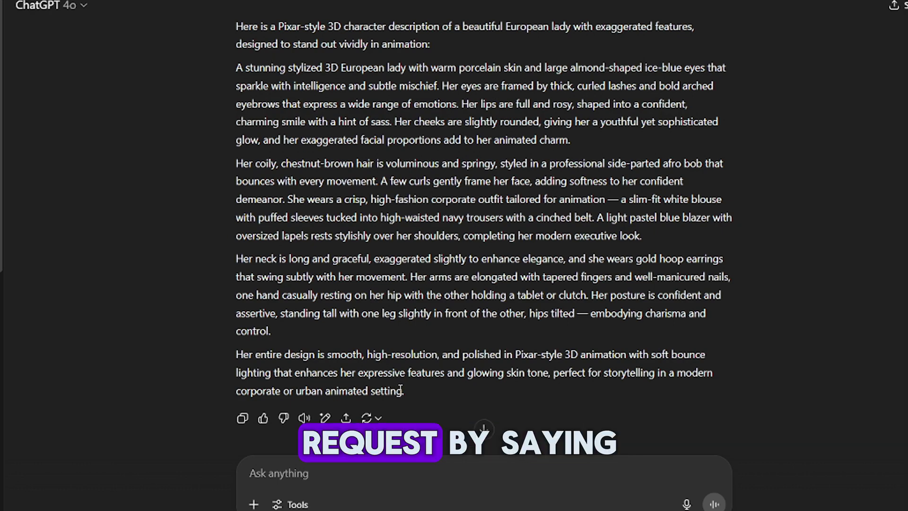
scroll(404, 285, down, 8)
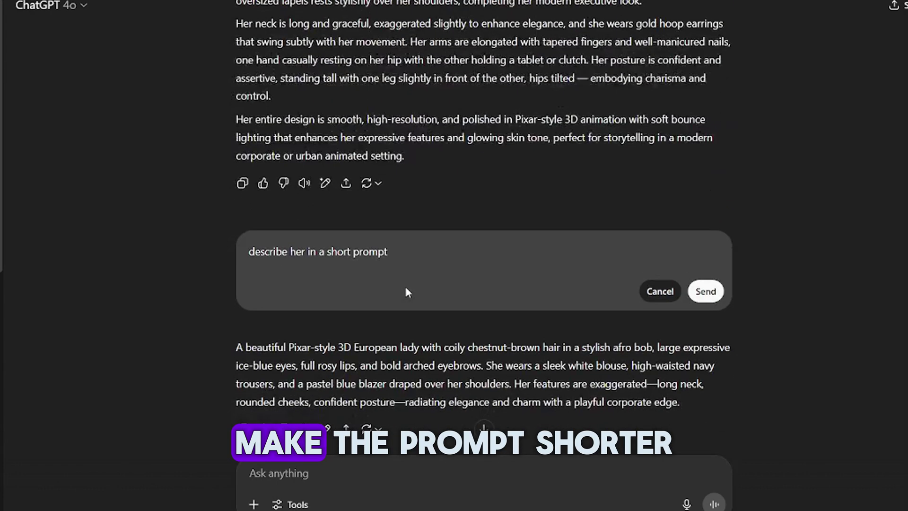
drag(236, 229, 689, 299)
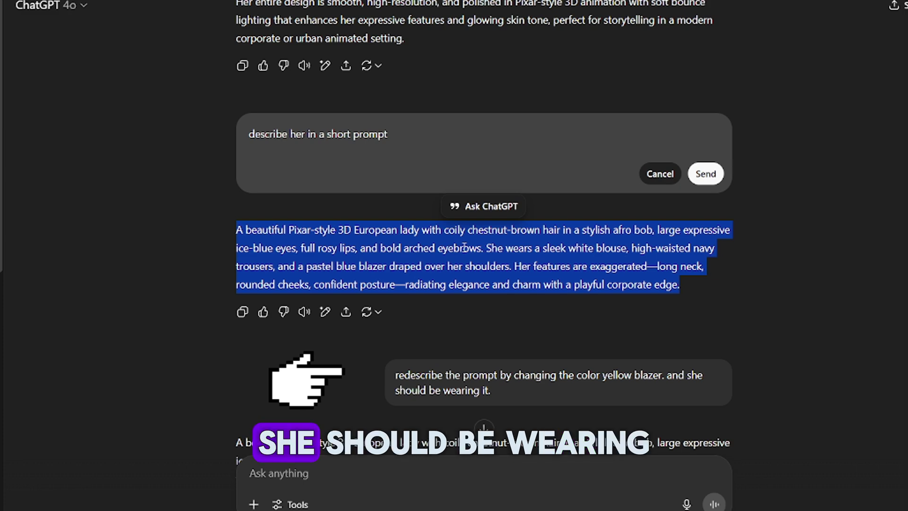
scroll(464, 247, down, 3)
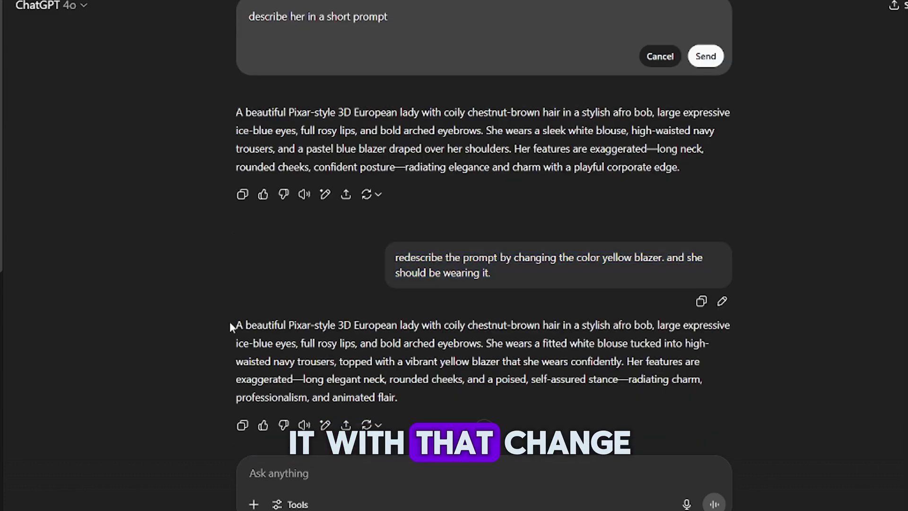
drag(236, 325, 416, 401)
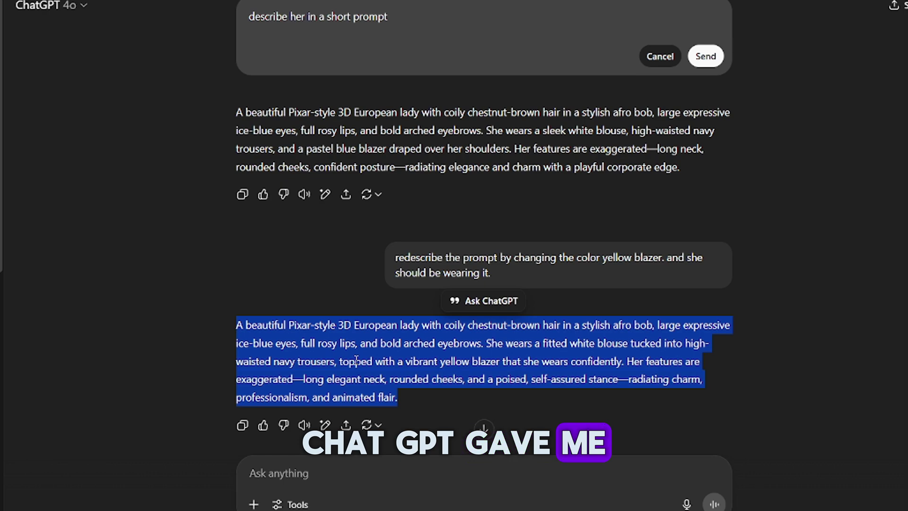
scroll(364, 257, down, 5)
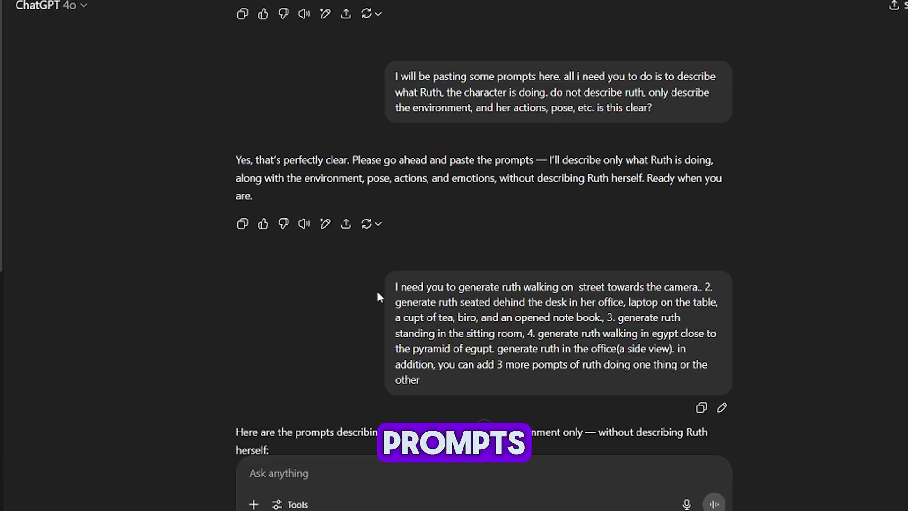
Highlight the request for Ruth walking, at her desk, in a sitting room and near the pyramids
drag(378, 297, 441, 375)
scroll(441, 375, down, 1)
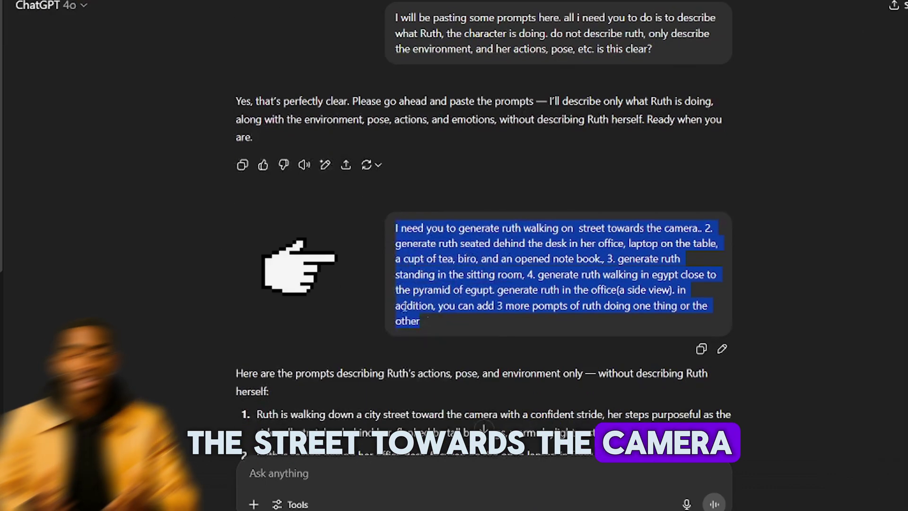
Select the seven numbered Ruth scene prompts, then scroll back up to the yellow-blazer description
click(323, 271)
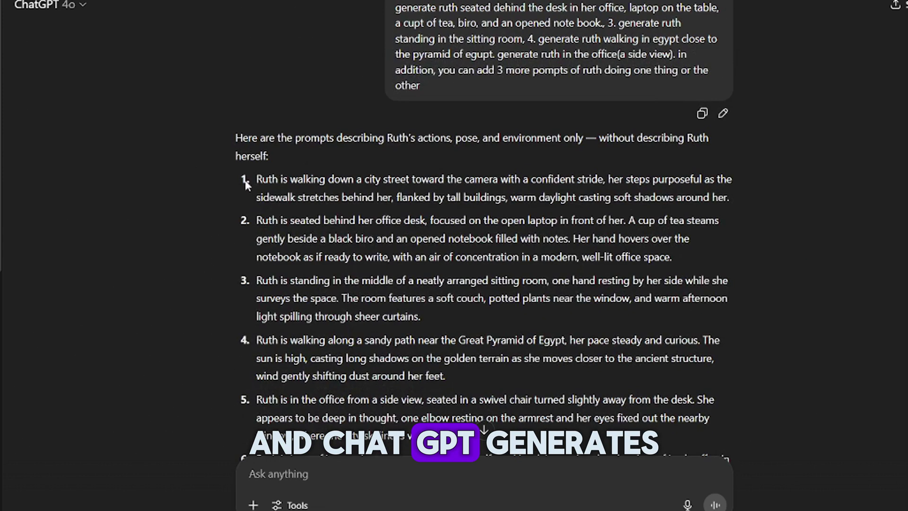
drag(231, 144, 547, 356)
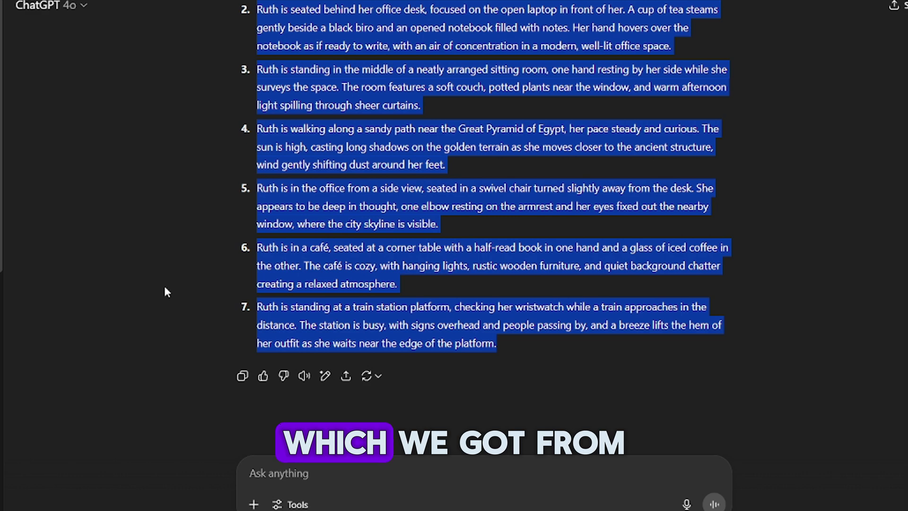
scroll(170, 286, up, 3)
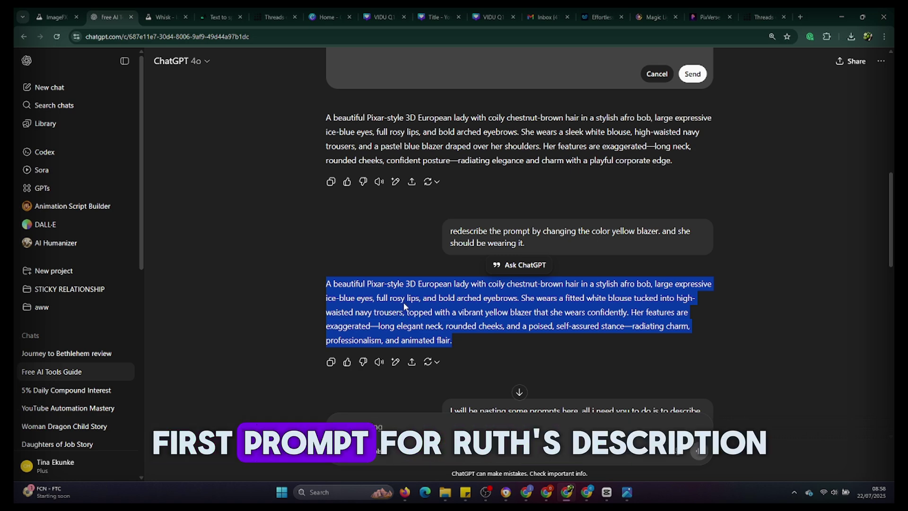
Copy the yellow-blazer description into a blank Google Doc and wrap it as 'Ruth(...)'
right_click(404, 306)
click(423, 312)
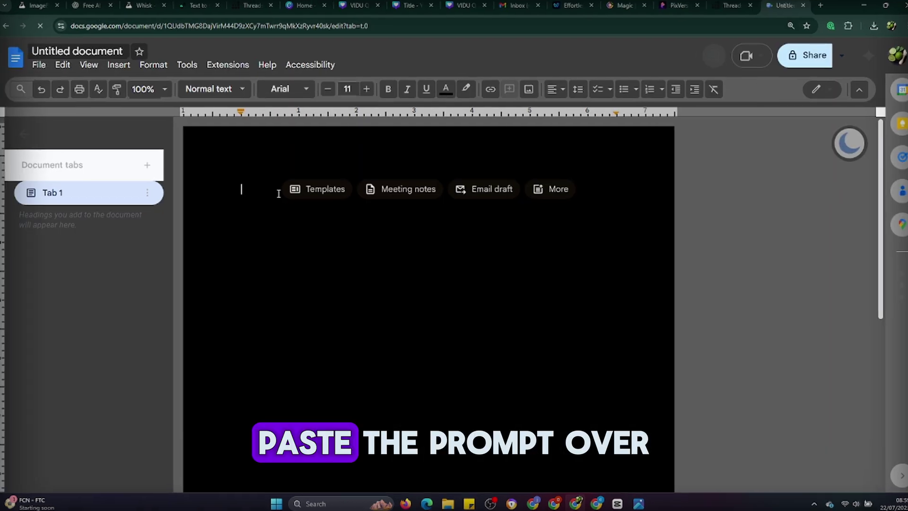
key(ctrl+v)
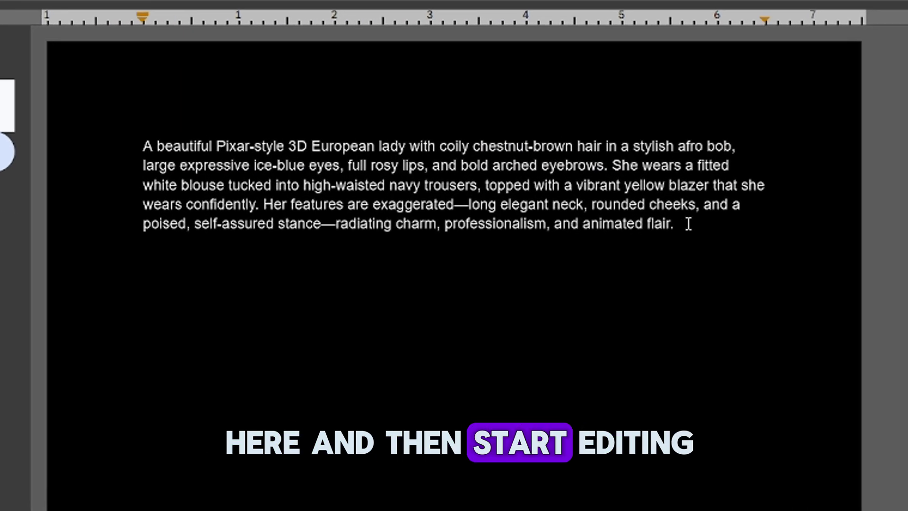
click(140, 144)
text(Ruth)
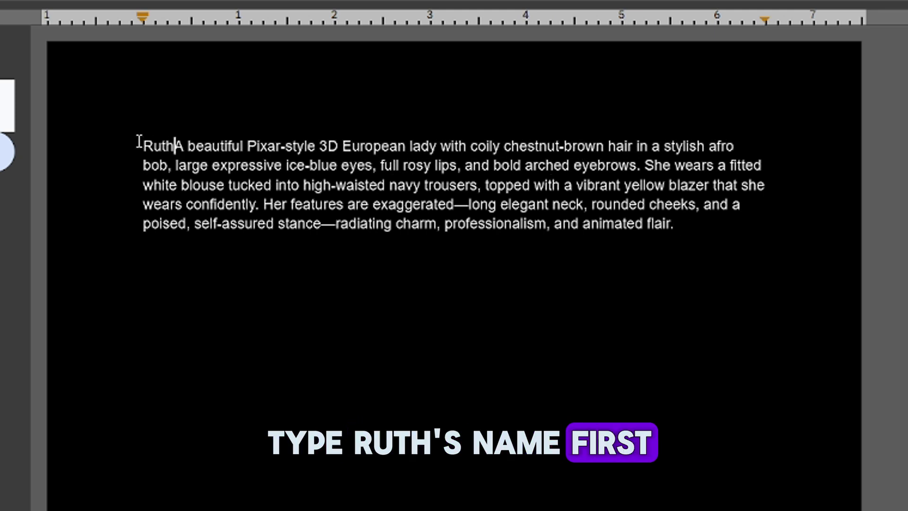
text(()
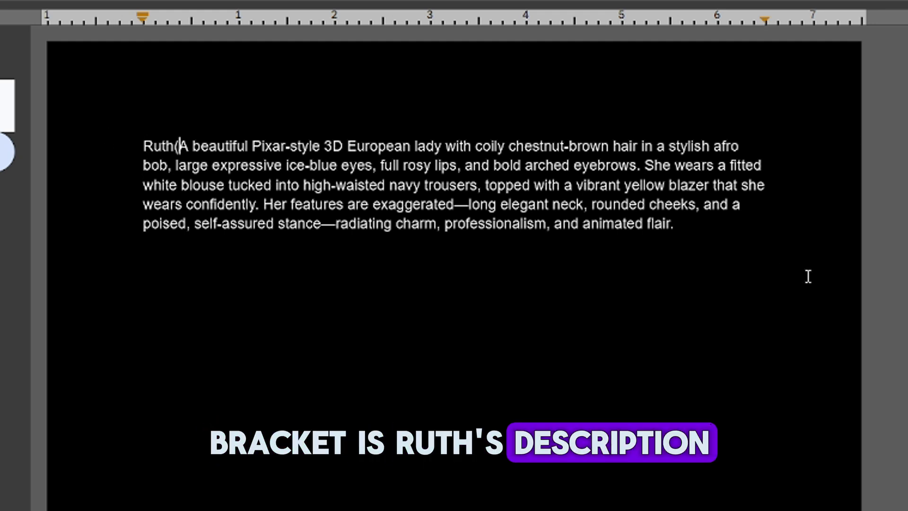
click(689, 227)
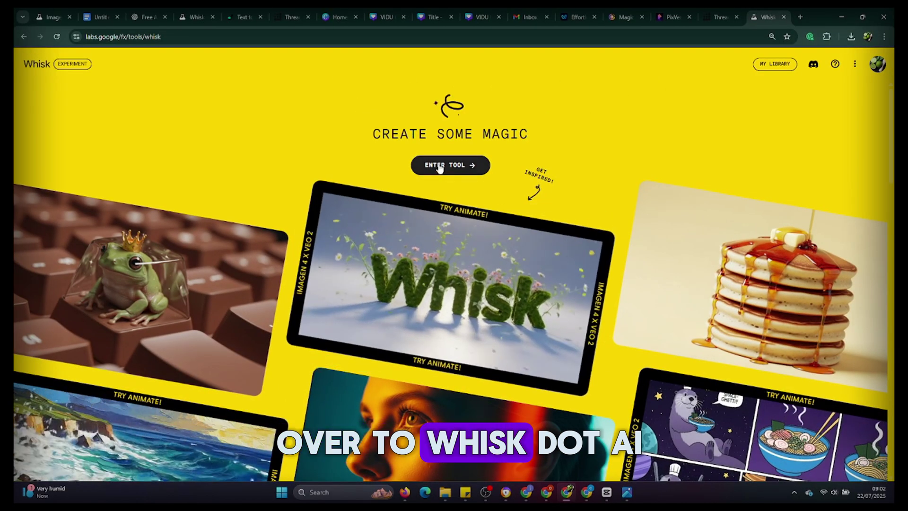
Paste Ruth's bracketed yellow-blazer description into Whisk's prompt and move the Whisk tab beside ChatGPT
click(442, 164)
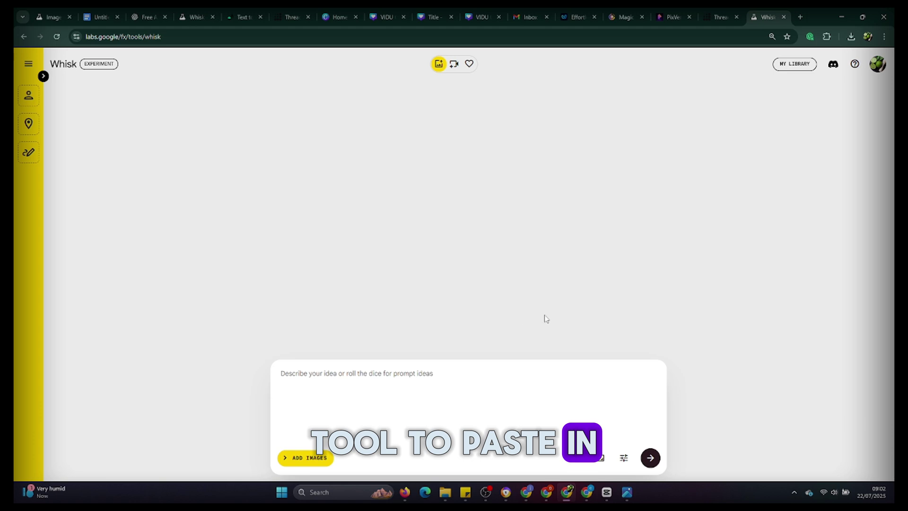
click(319, 379)
key(ctrl+v)
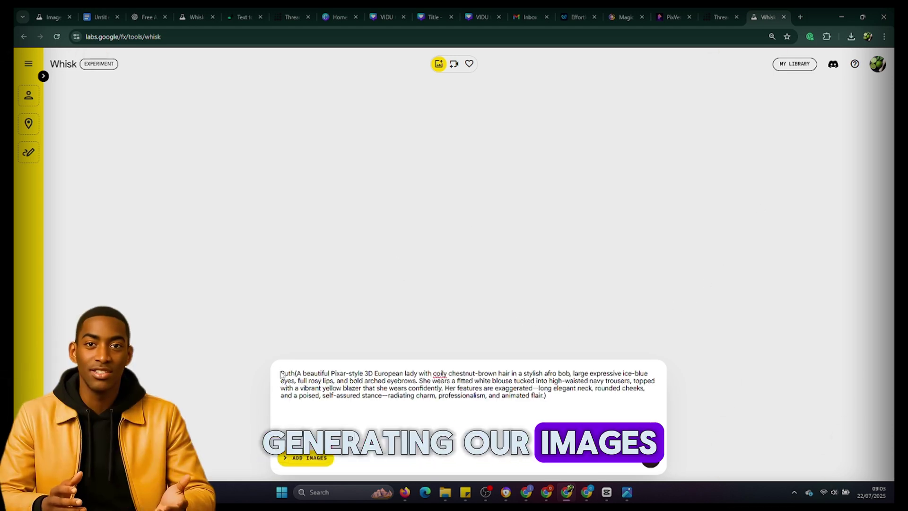
drag(766, 17, 143, 17)
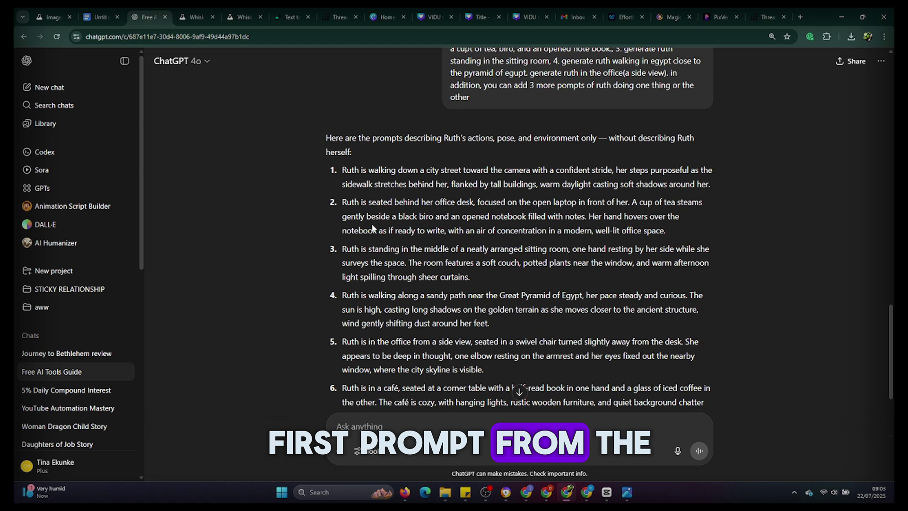
Generate Whisk images from scene prompt 1, Ruth walking a city street toward the camera
drag(598, 187, 344, 178)
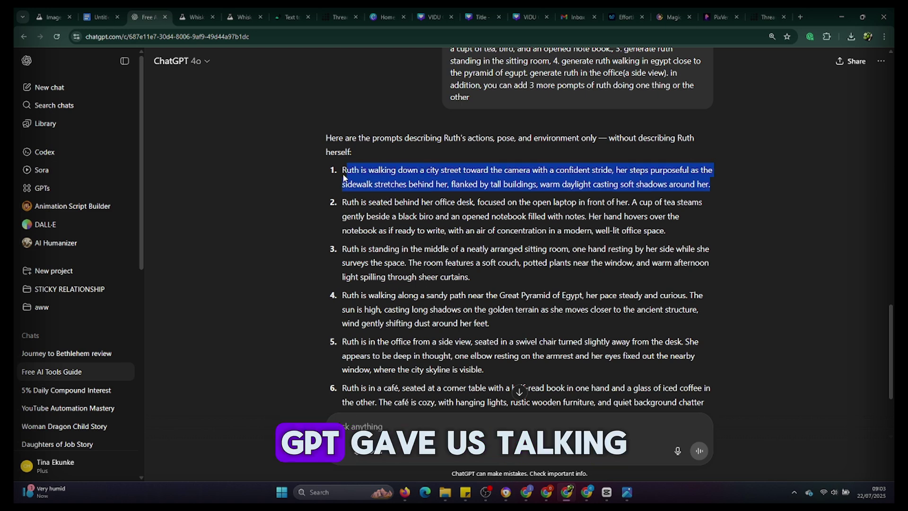
right_click(350, 172)
click(369, 181)
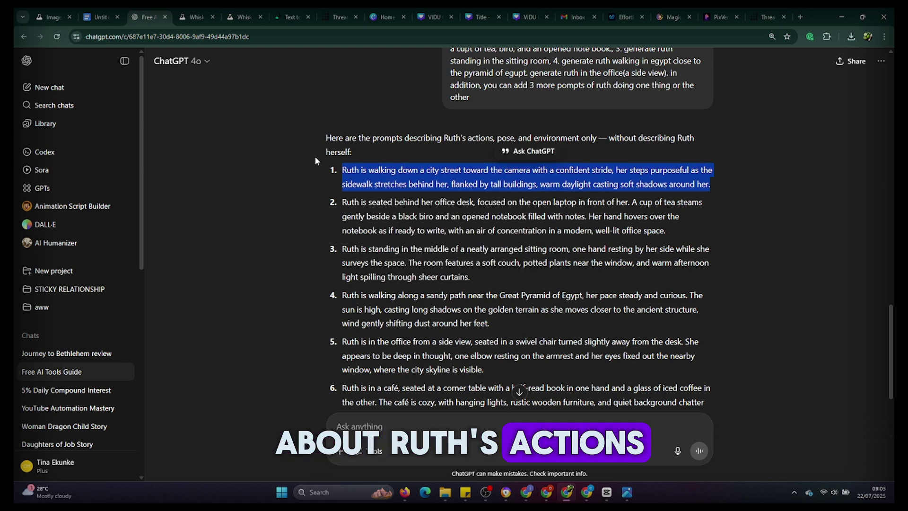
click(194, 18)
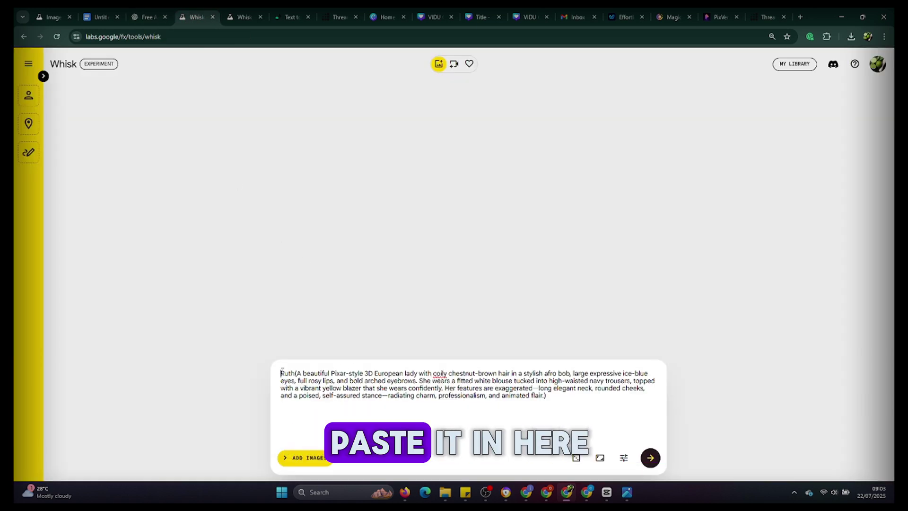
key(ctrl+v)
key(Return)
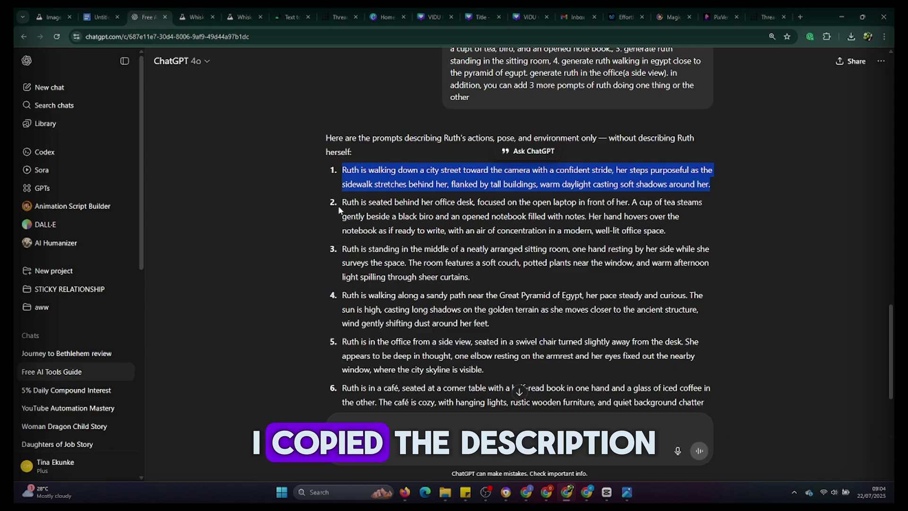
Replace the city-street sentence with scene prompt 2 and generate Ruth at her laptop with tea and notebook
drag(340, 203, 669, 244)
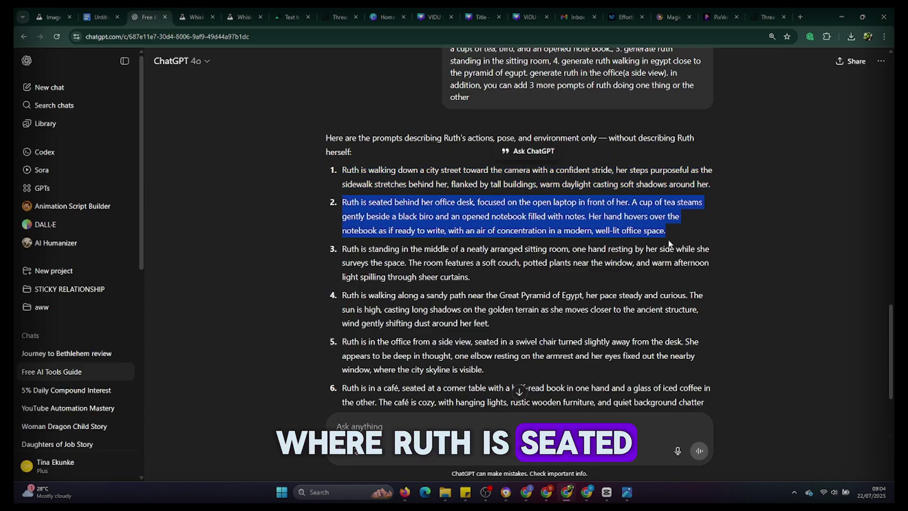
right_click(593, 215)
click(606, 224)
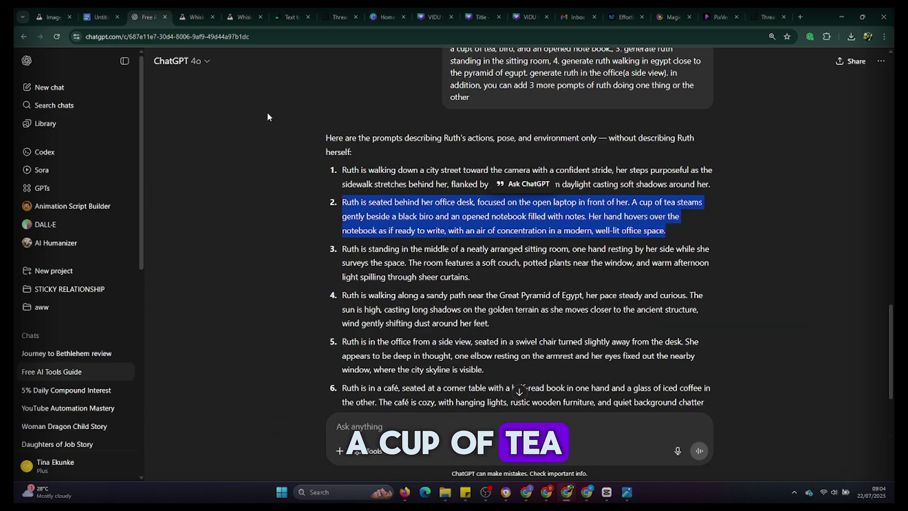
click(193, 17)
drag(531, 381, 252, 378)
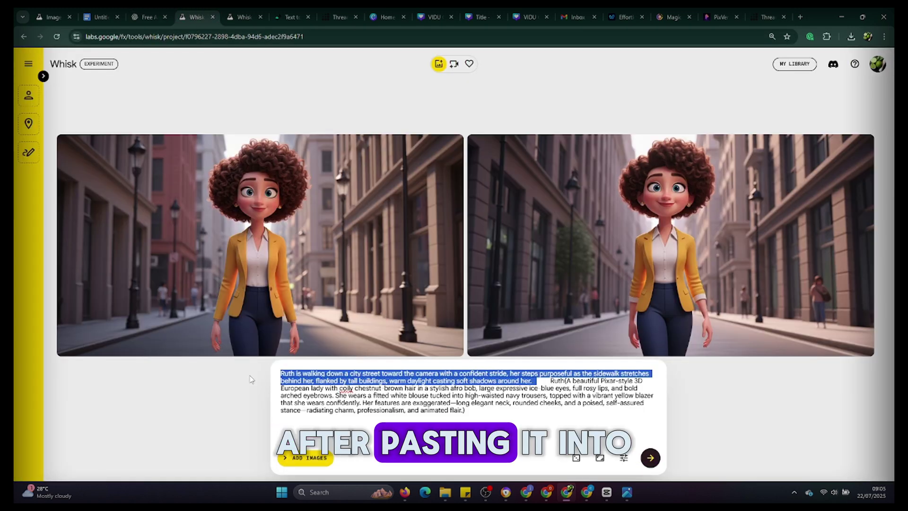
key(ctrl+v)
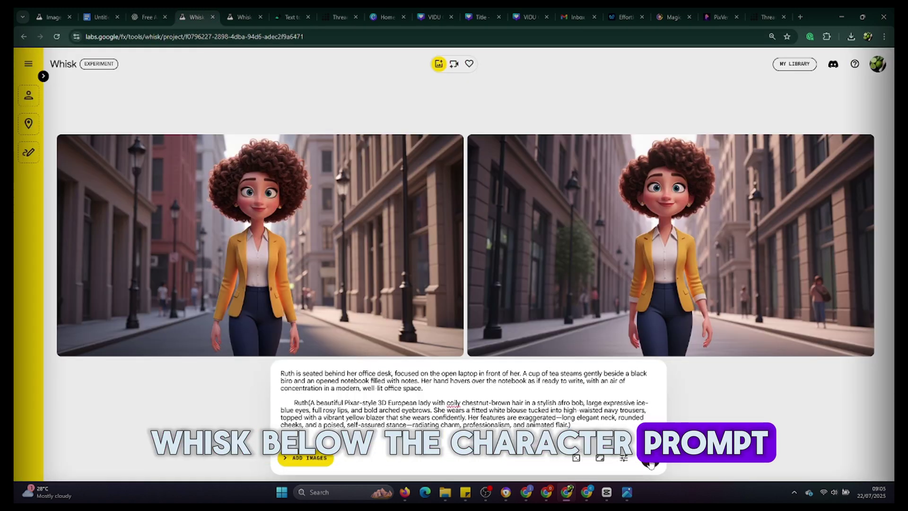
key(Return)
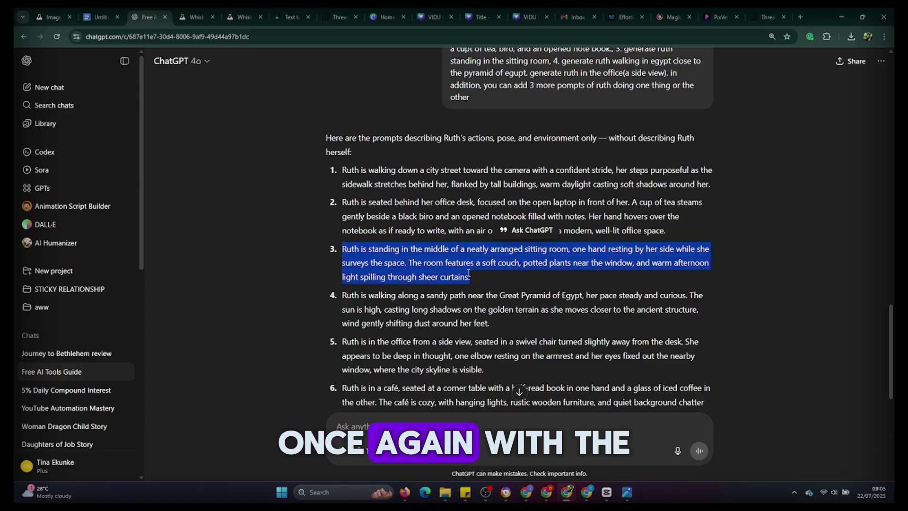
Replace Whisk's scene text with the sunlit sitting-room prompt copied from ChatGPT
right_click(469, 274)
click(482, 281)
key(ctrl+Tab)
key(ctrl+v)
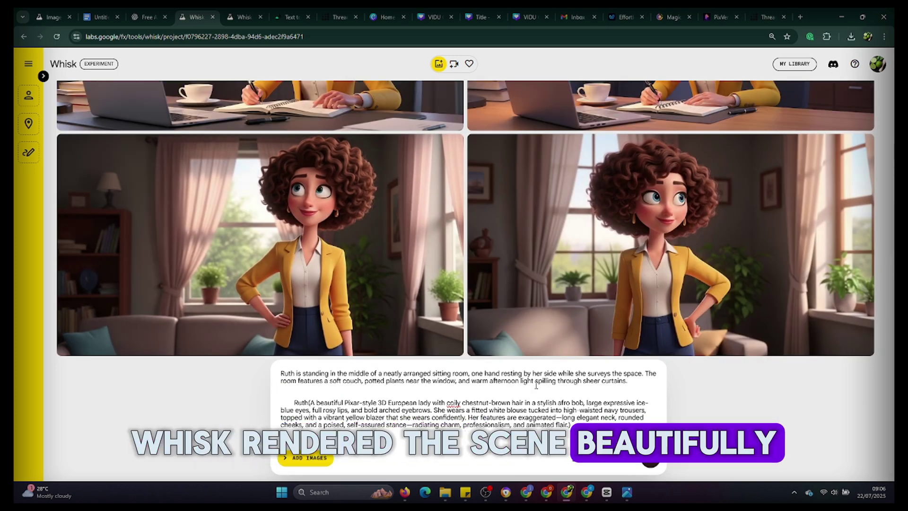
Swap in the Great Pyramid path scene and generate images of Ruth near the pyramid
key(ctrl+a)
key(ctrl+v)
key(Return)
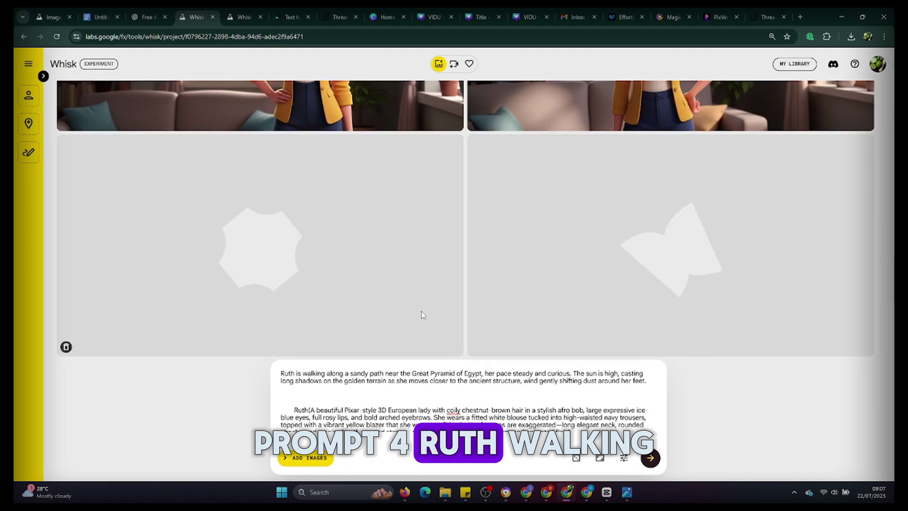